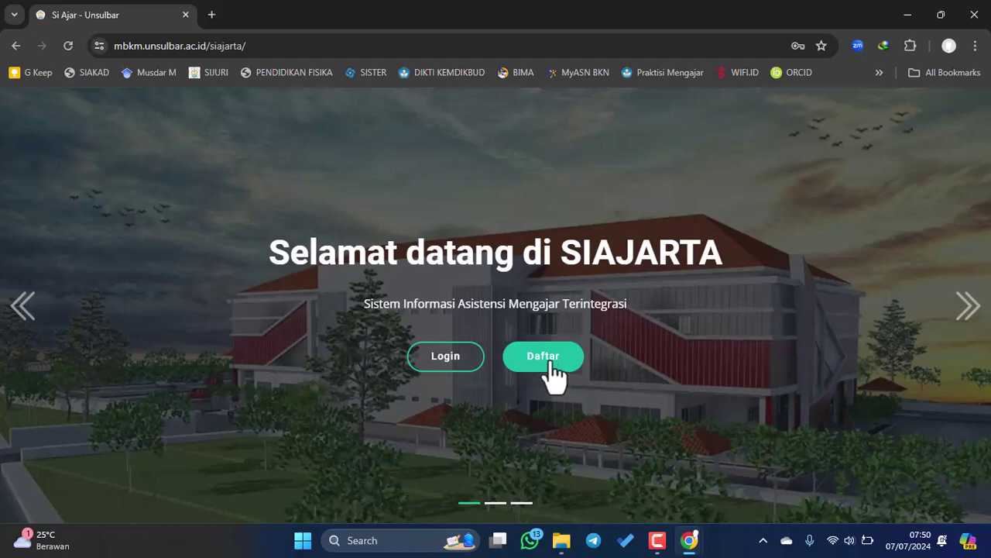
- Start a new registration with the student's full name, student number and Pendidikan Fisika programme
left_click(549, 364)
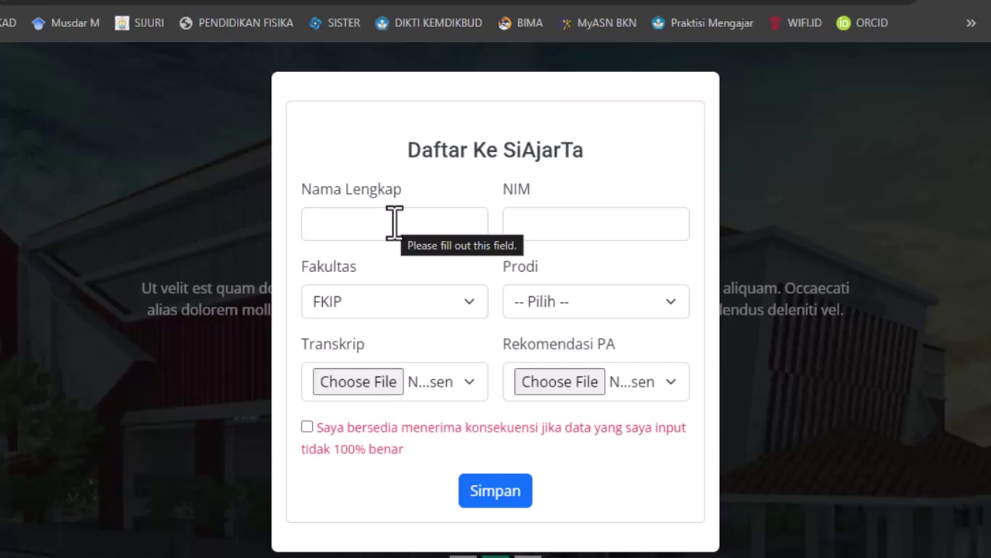
left_click(395, 223)
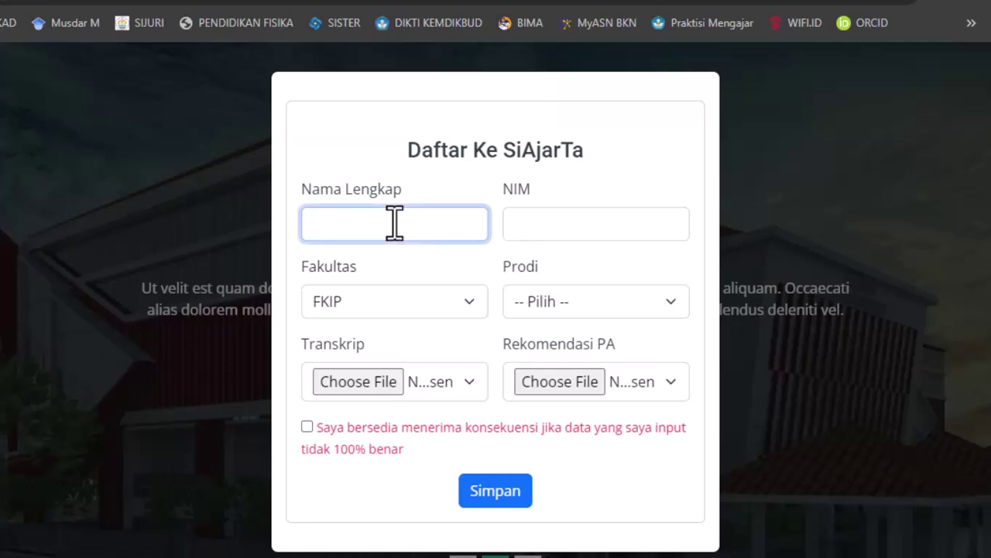
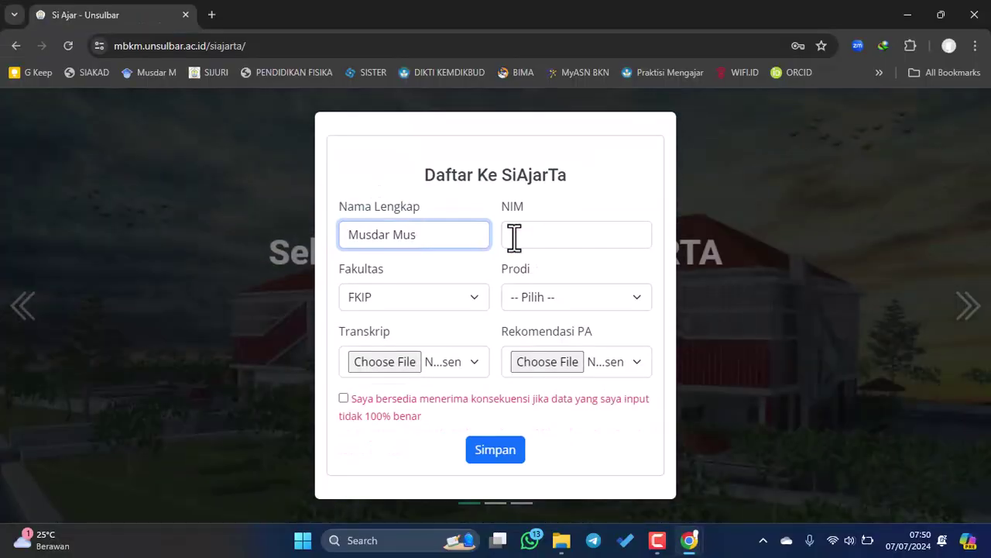
left_click(518, 227)
type("104")
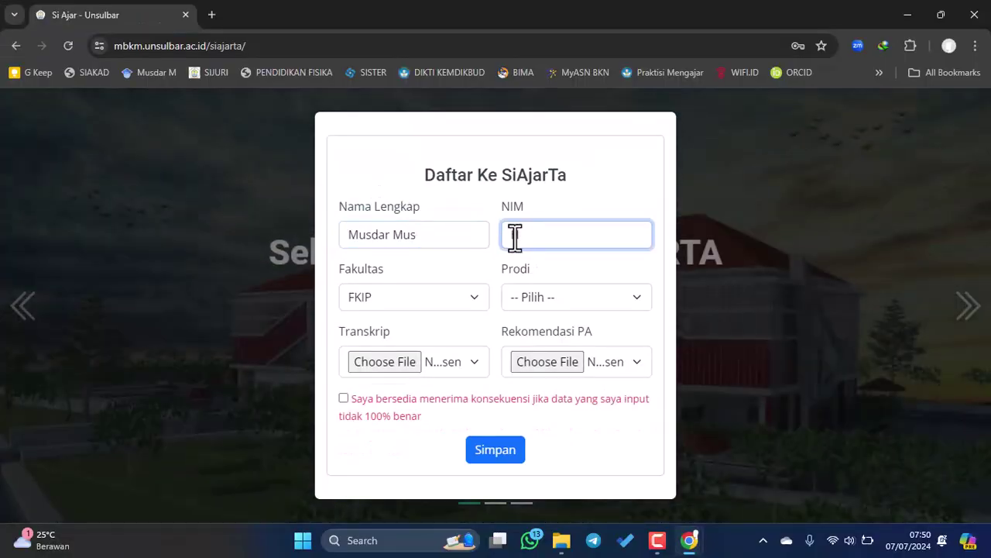
type("123456")
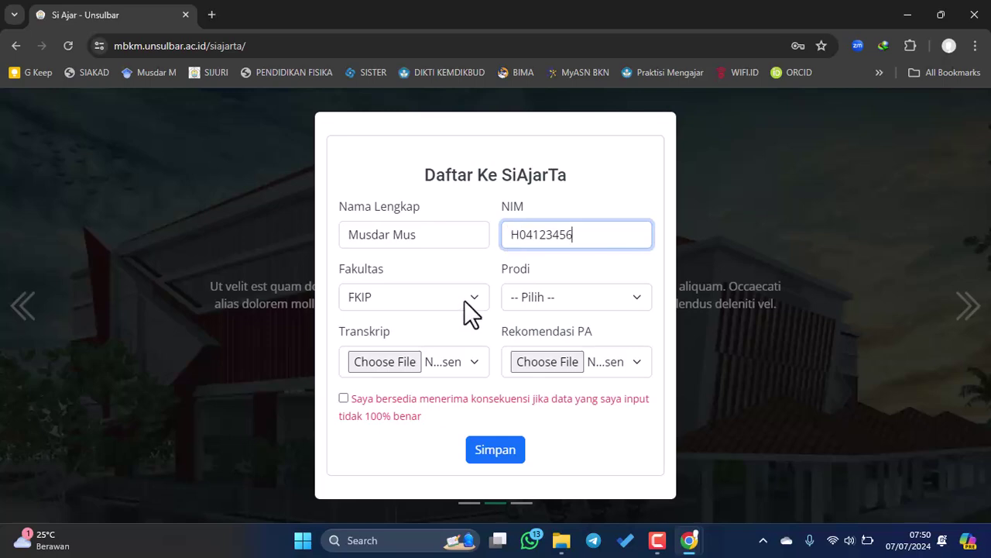
left_click(585, 299)
left_click(573, 386)
- Attach the transcript and advisor recommendation PDFs, accept the consent statement, and save
left_click(387, 361)
scroll(763, 322, "down", 2)
scroll(763, 313, "down", 5)
double_click(477, 133)
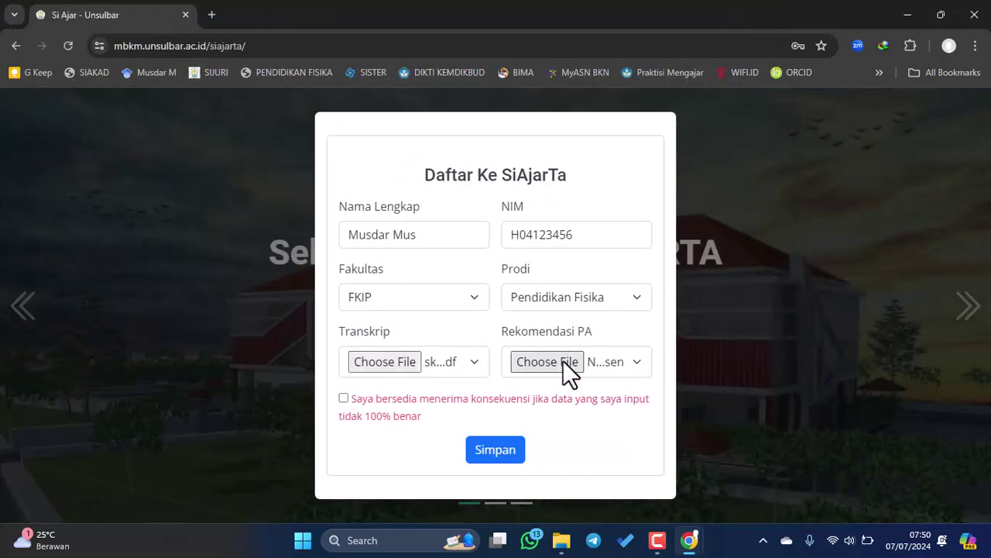
left_click(563, 360)
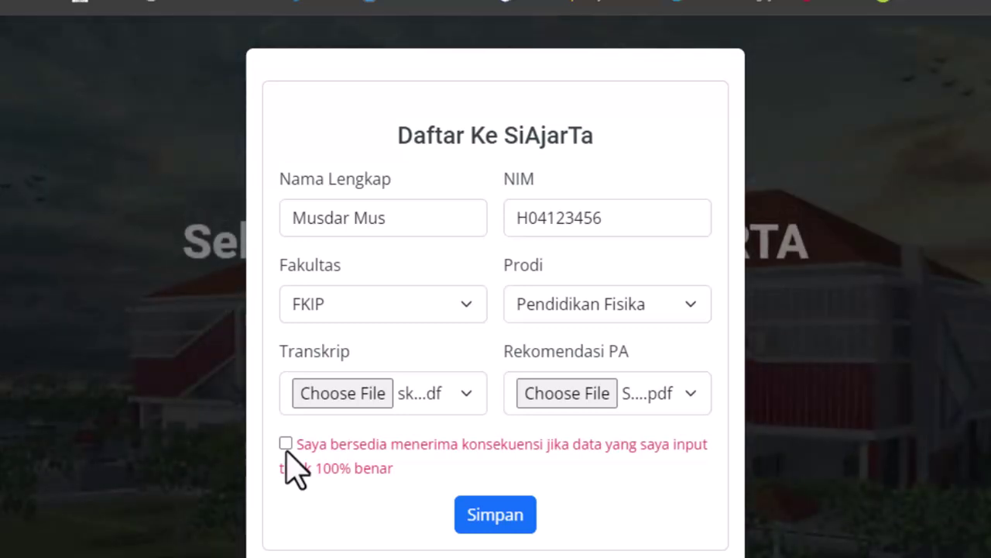
left_click(285, 444)
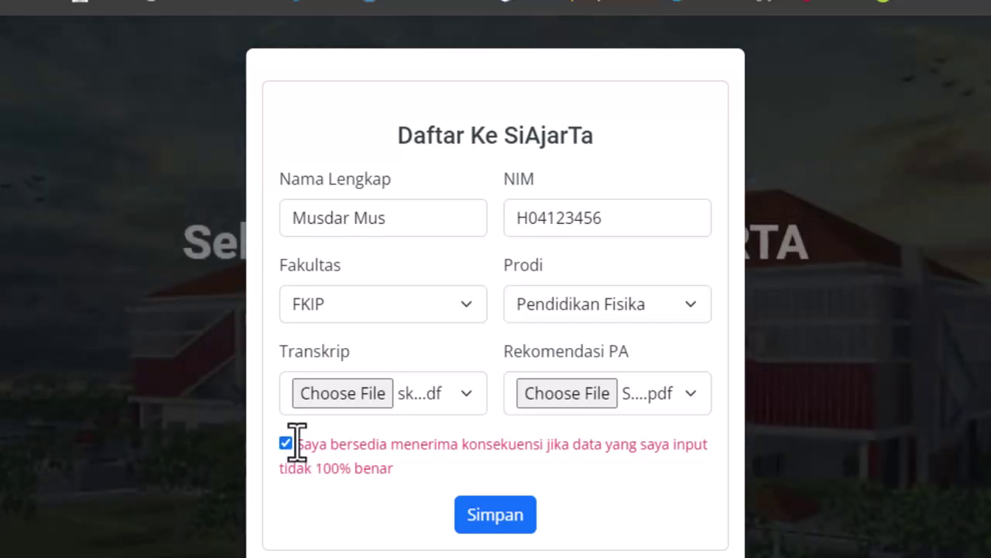
left_click(513, 521)
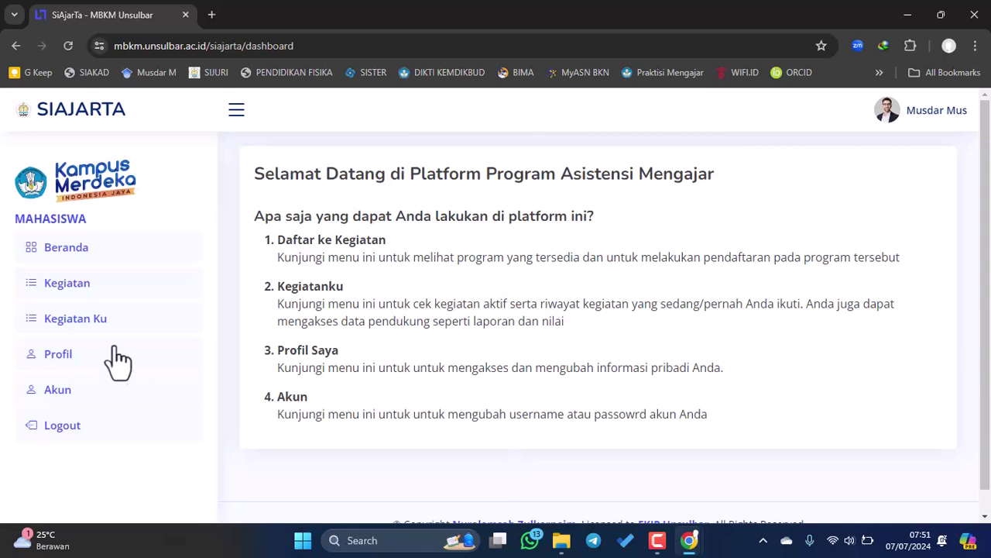
- Browse the Kegiatan, Kegiatan Ku, Profil and Akun pages, ending back on Profil
left_click(81, 286)
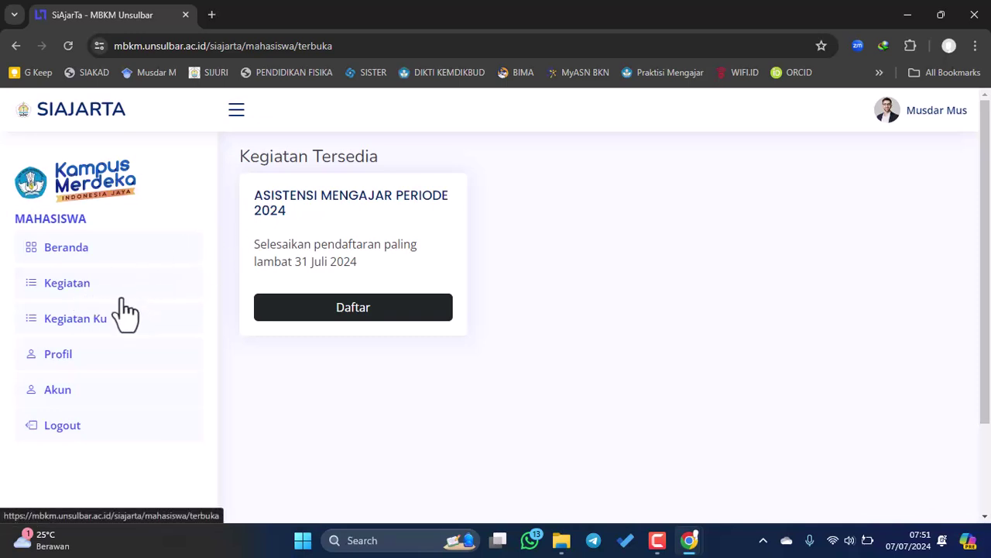
left_click(89, 329)
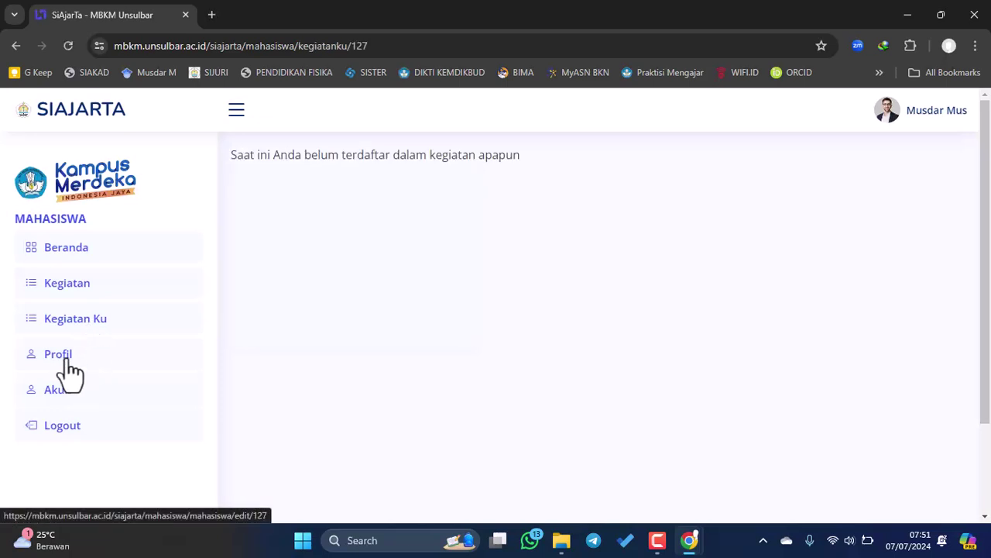
left_click(67, 360)
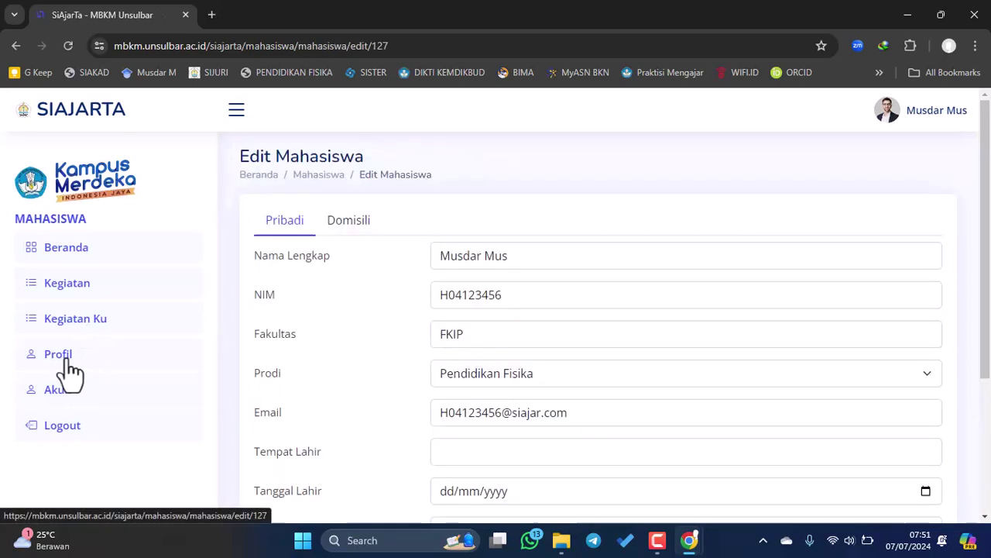
left_click(68, 399)
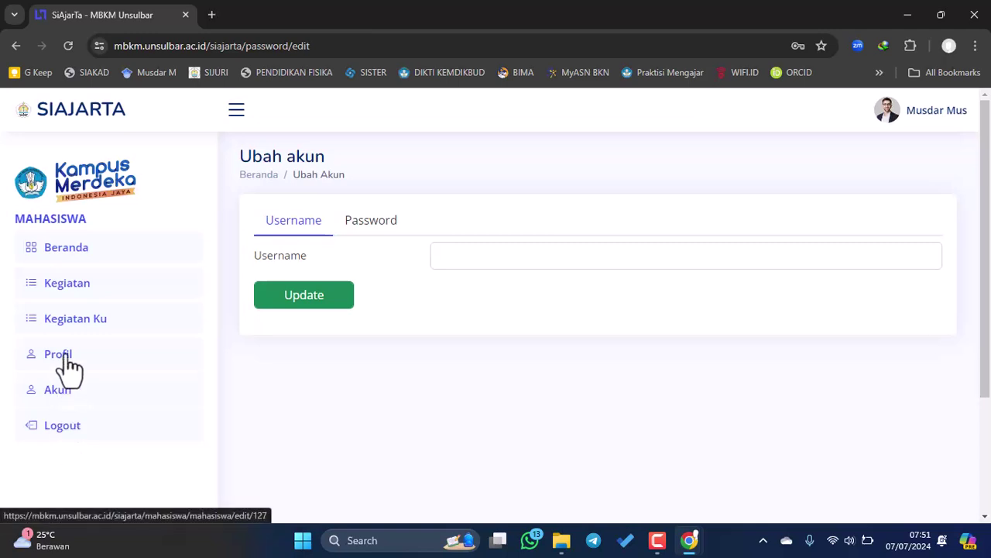
left_click(69, 364)
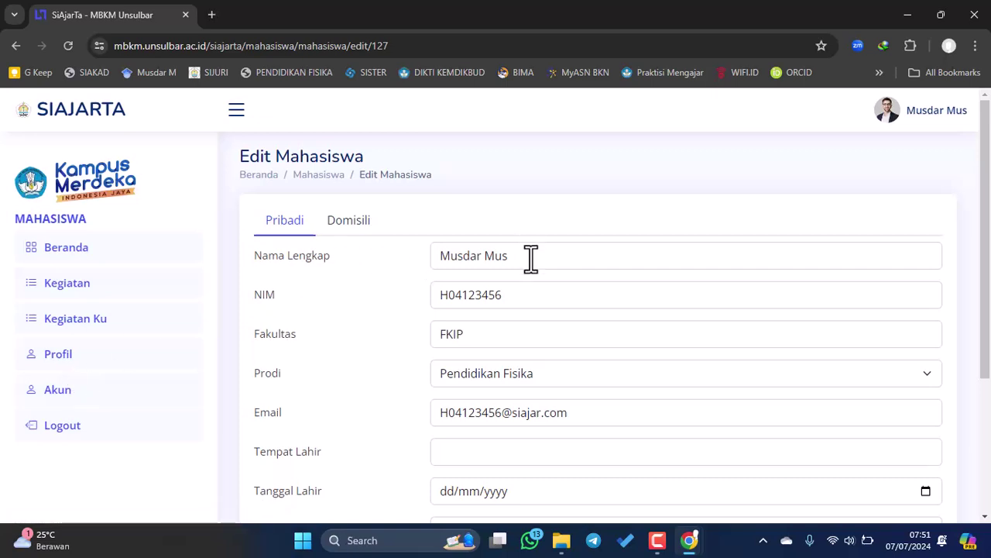
- Replace the profile's email address with the student's personal Gmail address
scroll(533, 259, "down", 1)
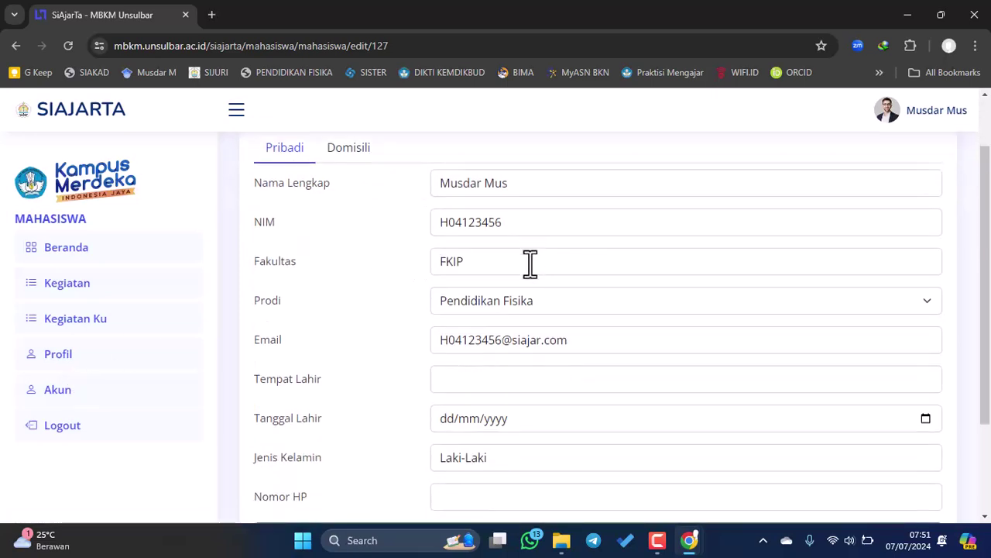
left_click(580, 340)
left_click_drag(580, 341, 435, 347)
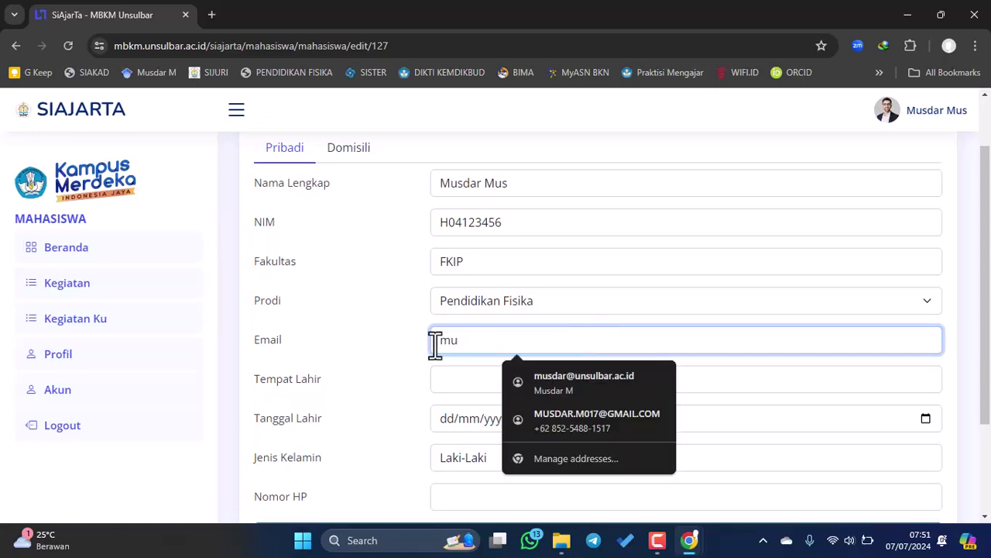
left_click(542, 365)
key("ctrl+a")
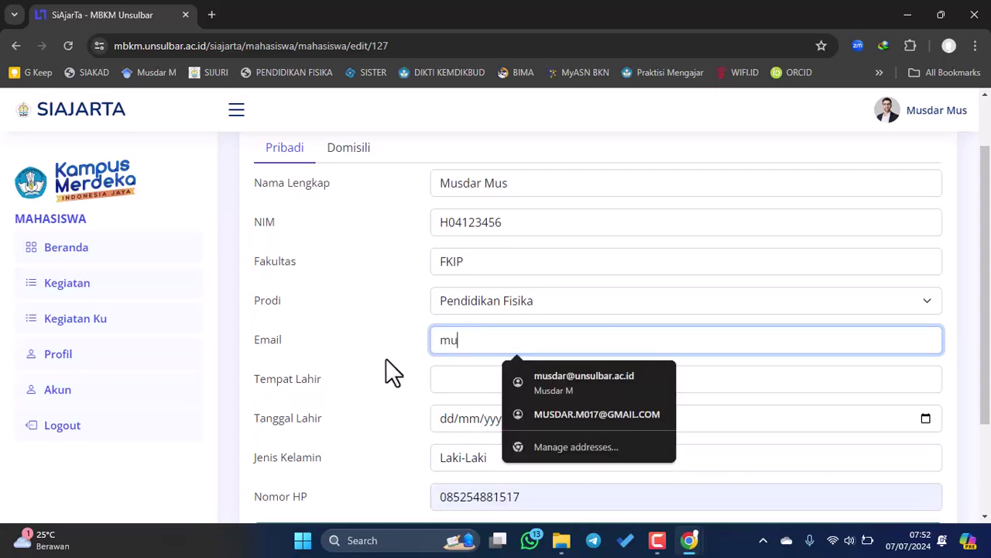
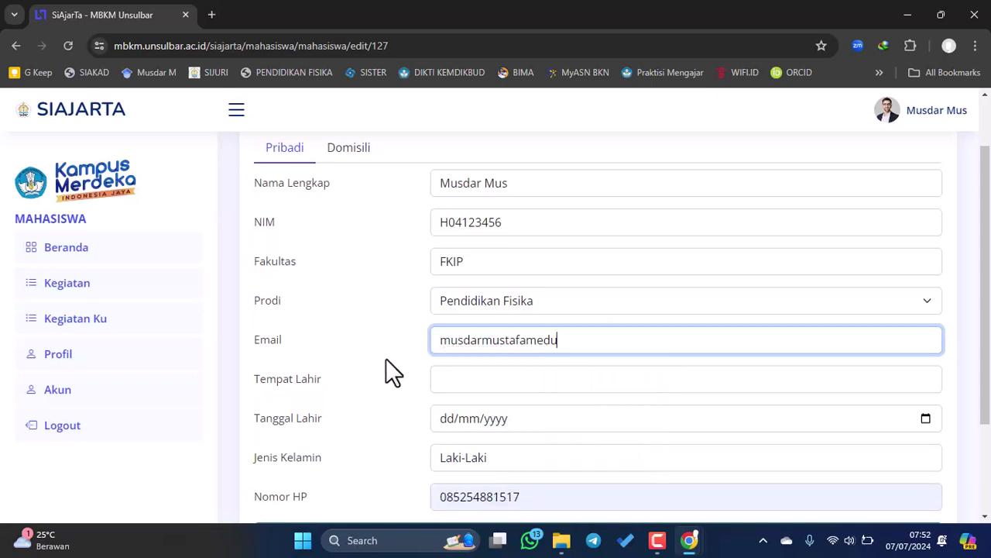
left_click(482, 379)
type("Bulukumba")
left_click(925, 419)
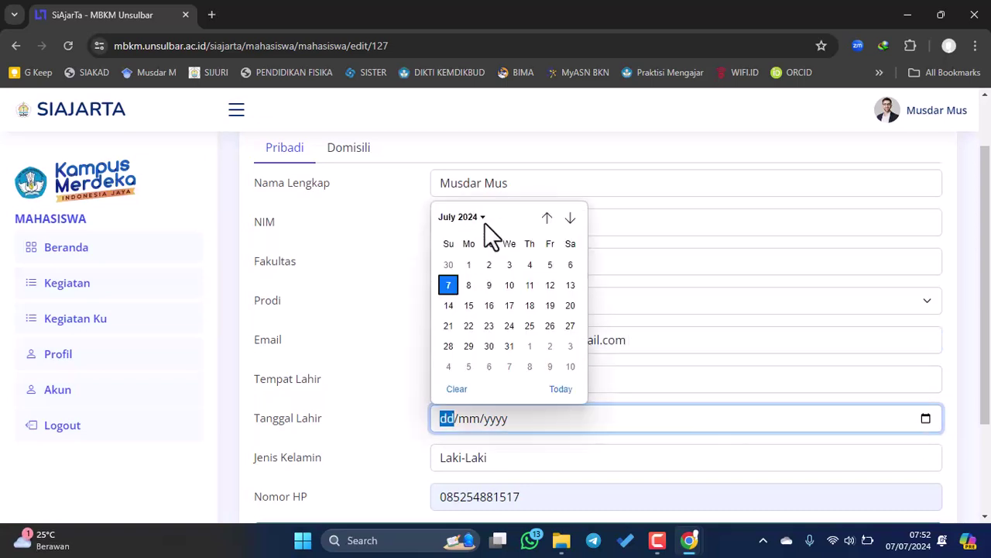
left_click(477, 220)
scroll(513, 295, "up", 10)
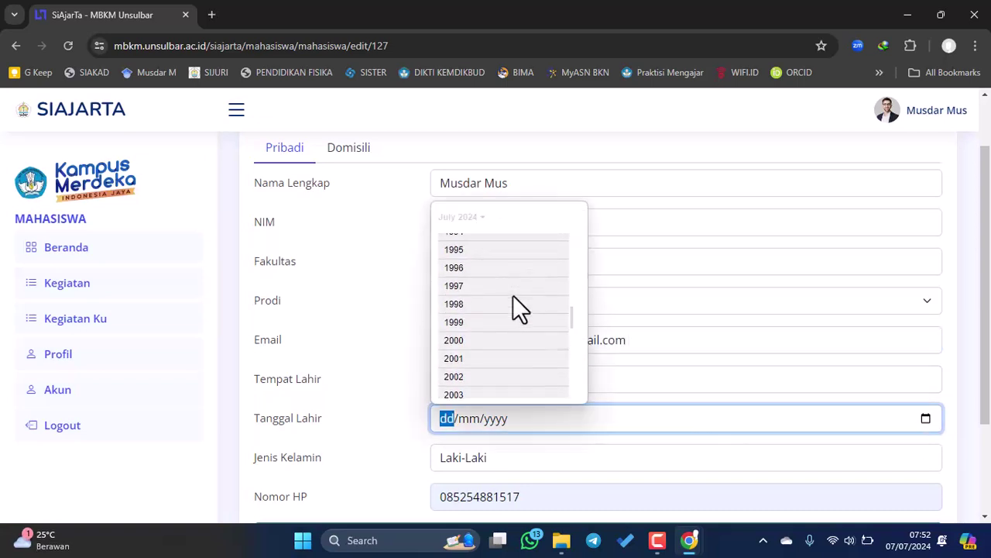
left_click(472, 271)
left_click(487, 312)
left_click(549, 303)
- Fill the phone number from the autofill suggestion and save the profile
scroll(553, 408, "down", 2)
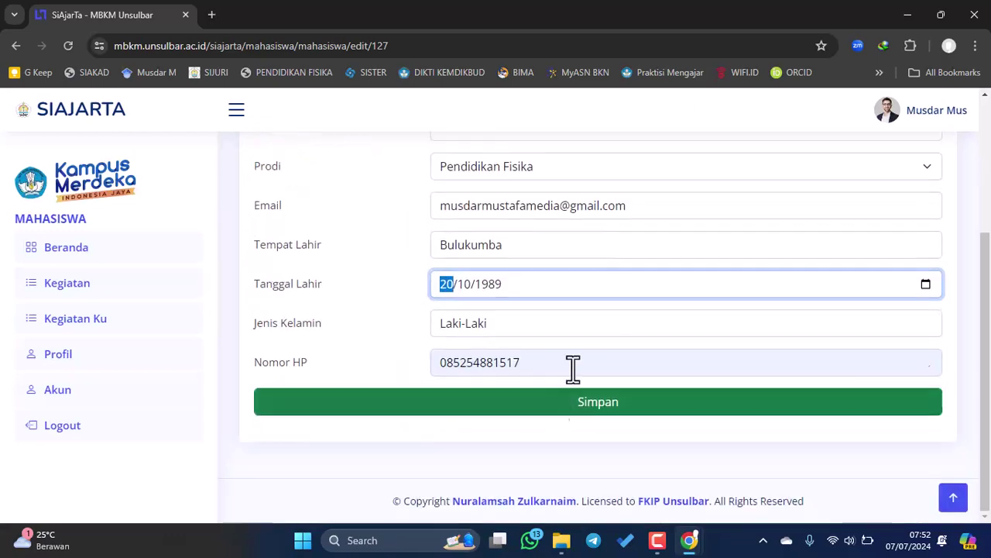
left_click(445, 362)
left_click(890, 443)
left_click(697, 410)
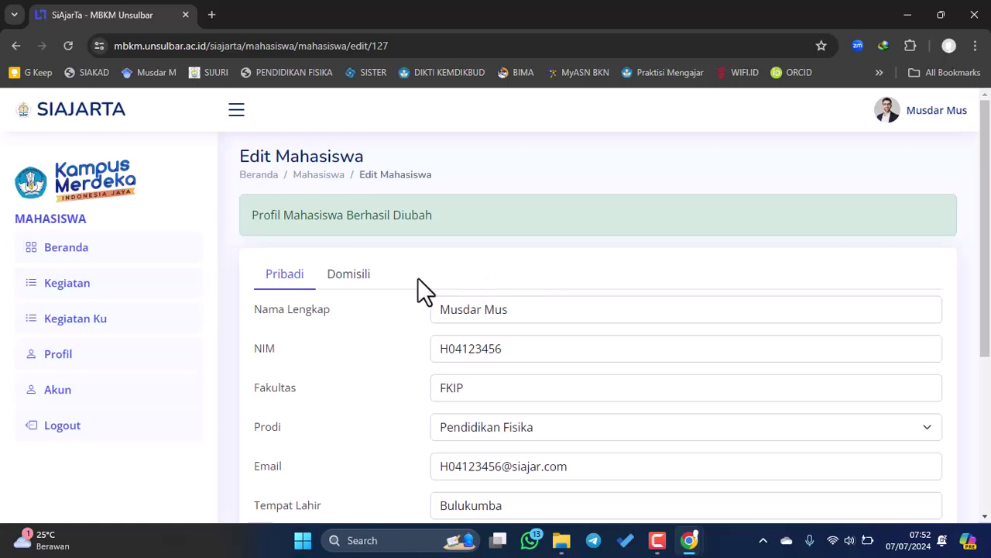
- On the Domisili tab, leave Provinsi, Kabupaten, Kecamatan, Kelurahan and Alamat blank and save
scroll(399, 267, "down", 2)
scroll(368, 240, "up", 1)
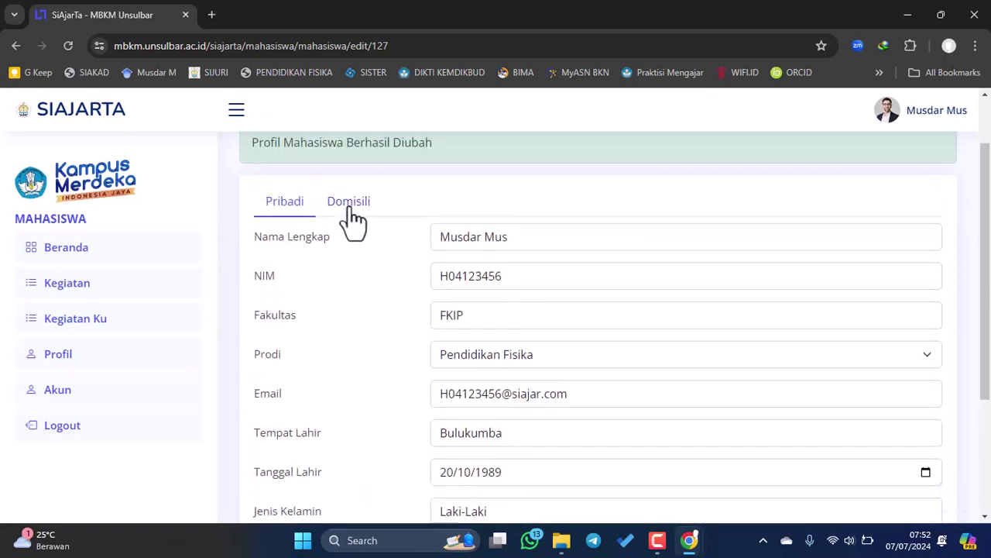
left_click(349, 203)
left_click(480, 250)
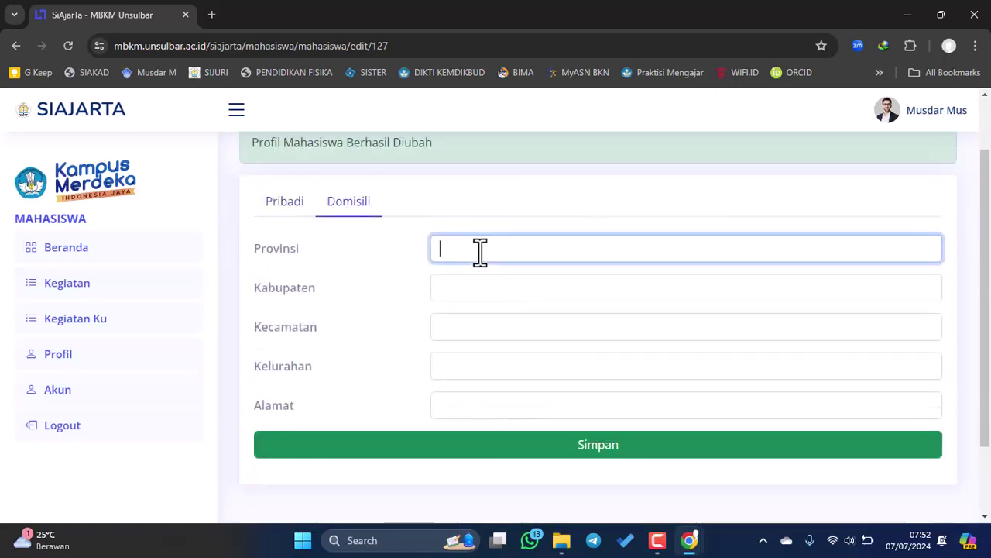
left_click(444, 289)
left_click(458, 329)
left_click(470, 370)
left_click(464, 408)
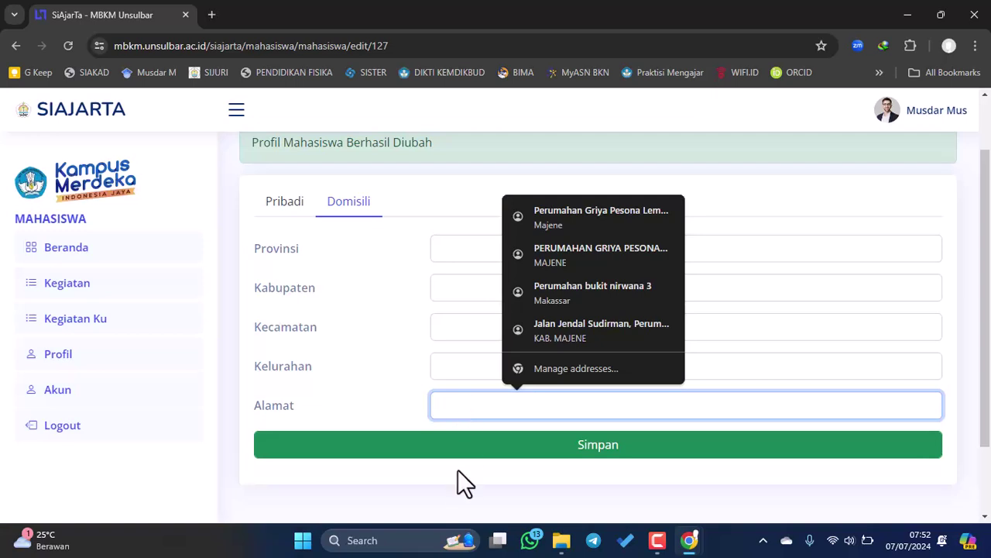
left_click(451, 511)
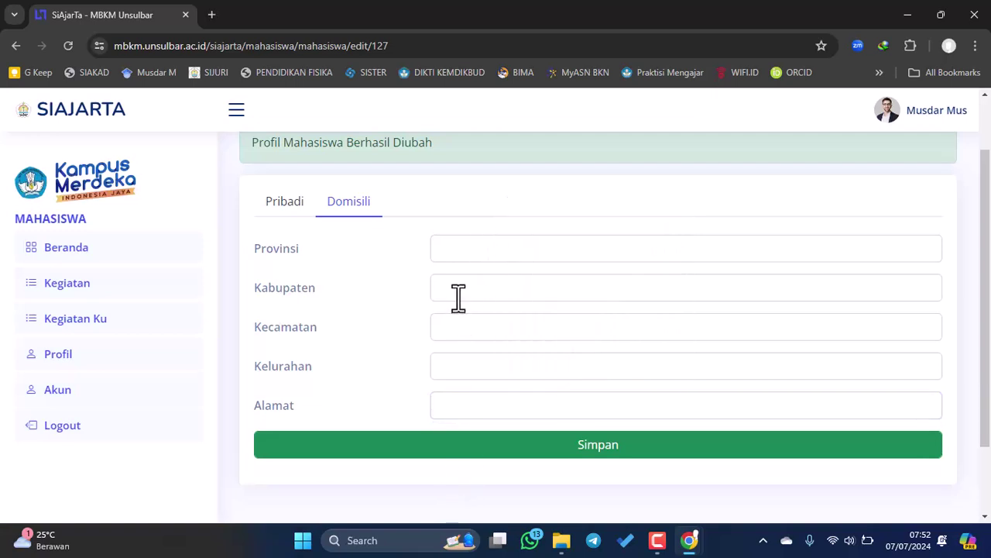
left_click(453, 447)
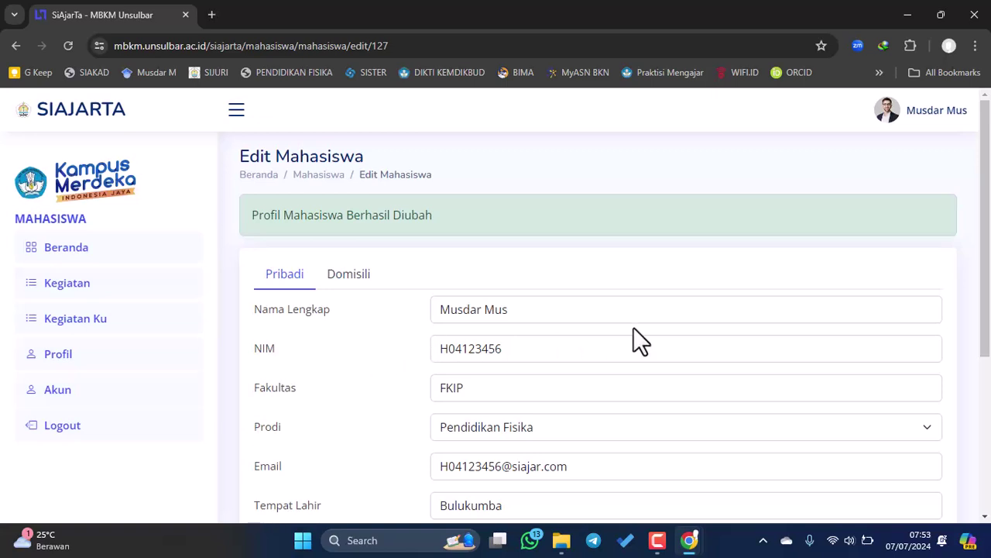
- Register for Asistensi Mengajar Periode 2024 from the Kegiatan list
left_click(75, 296)
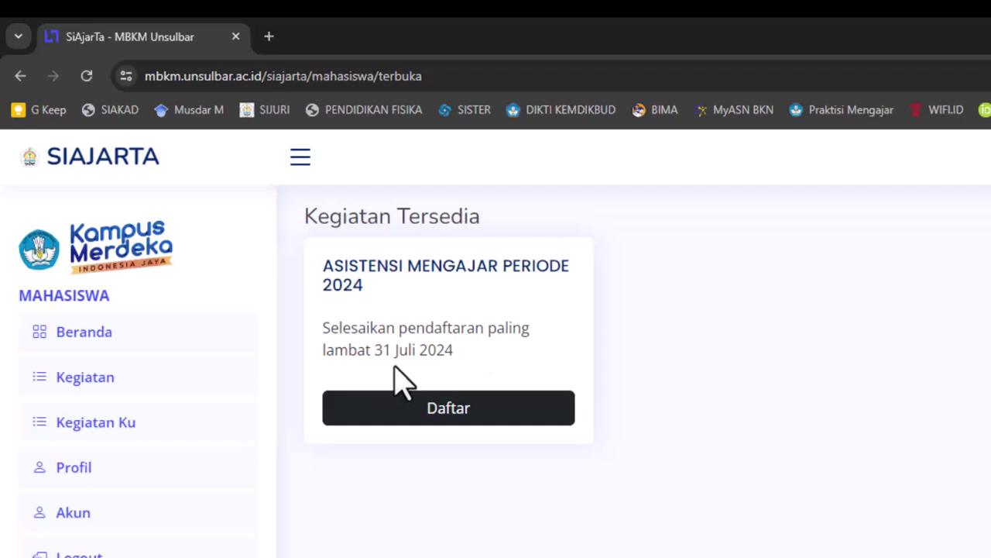
left_click(439, 416)
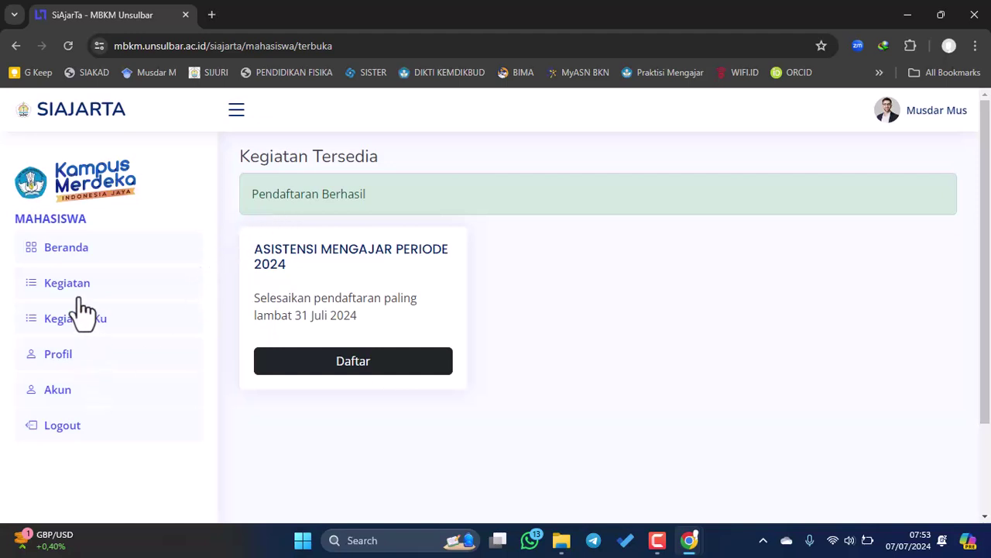
- View the enrolled activity under Kegiatan Ku, then go to the Akun settings
left_click(68, 331)
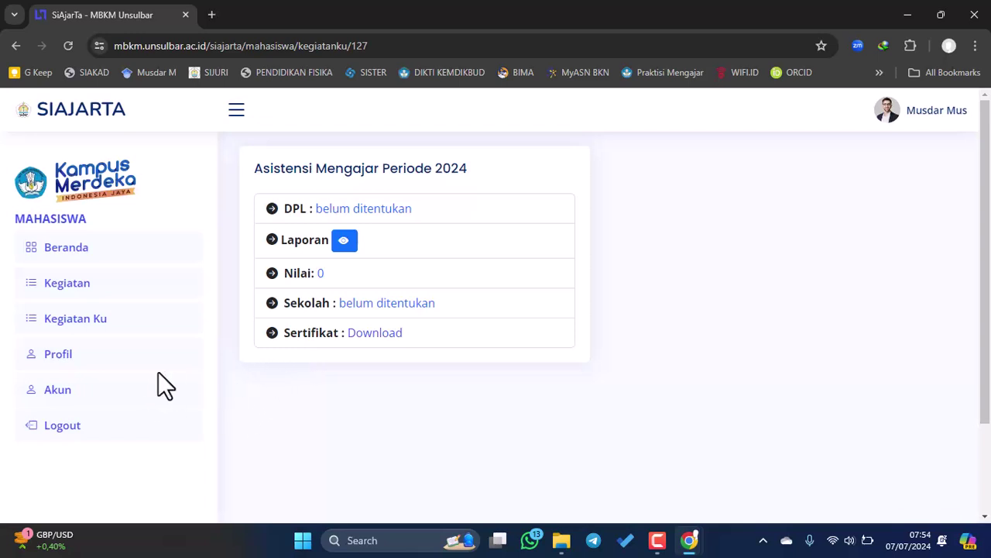
left_click(59, 392)
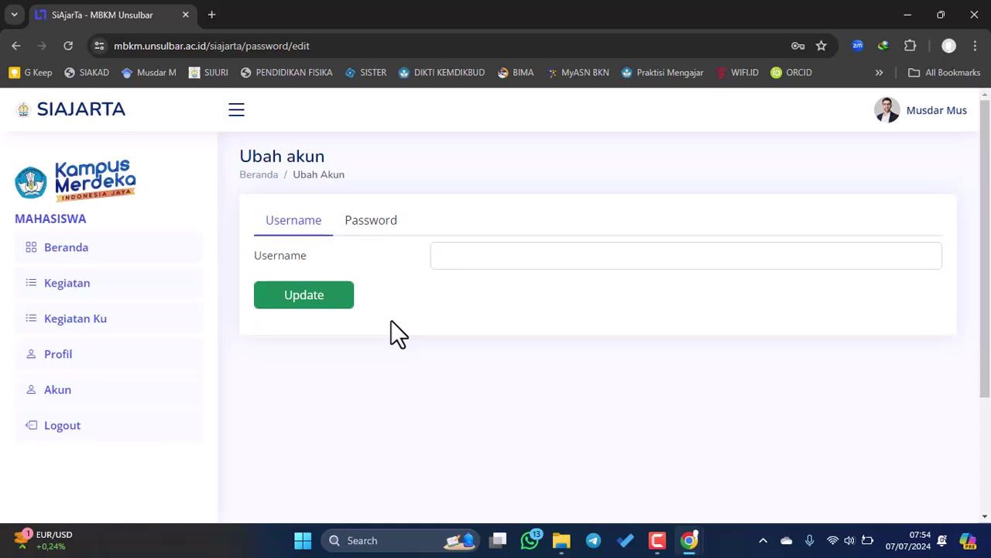
- Look over the Username and Password change forms unchanged, then return to Beranda
left_click(459, 256)
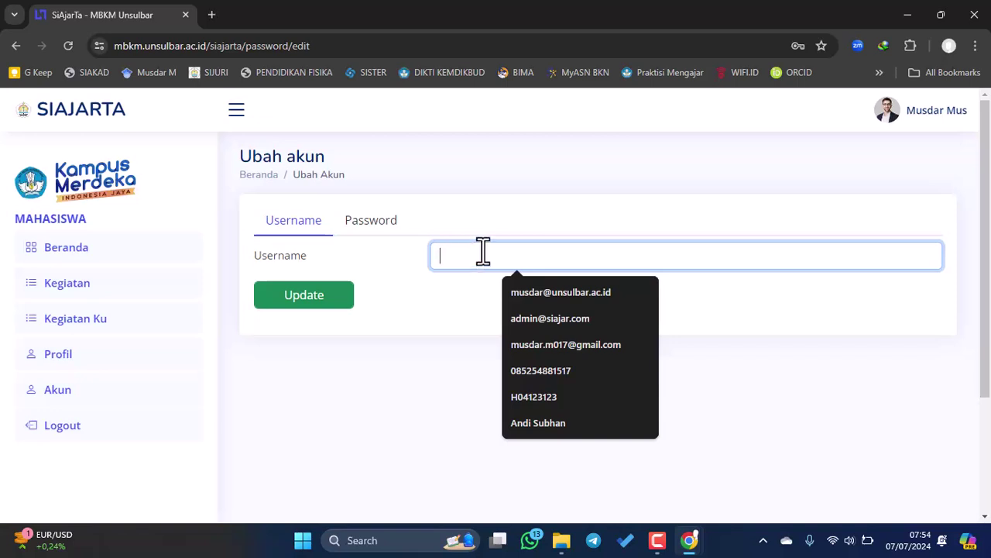
left_click(373, 228)
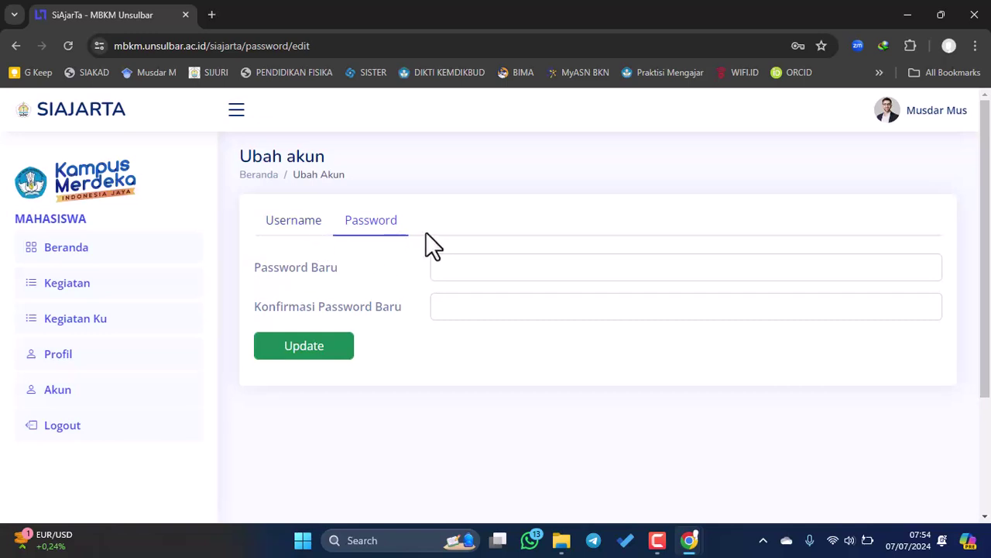
left_click(312, 228)
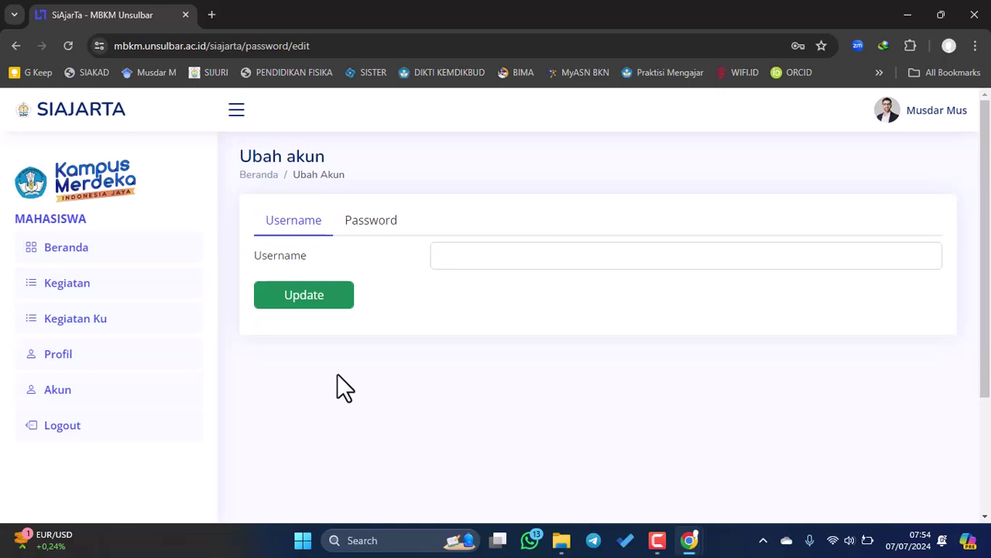
left_click(84, 251)
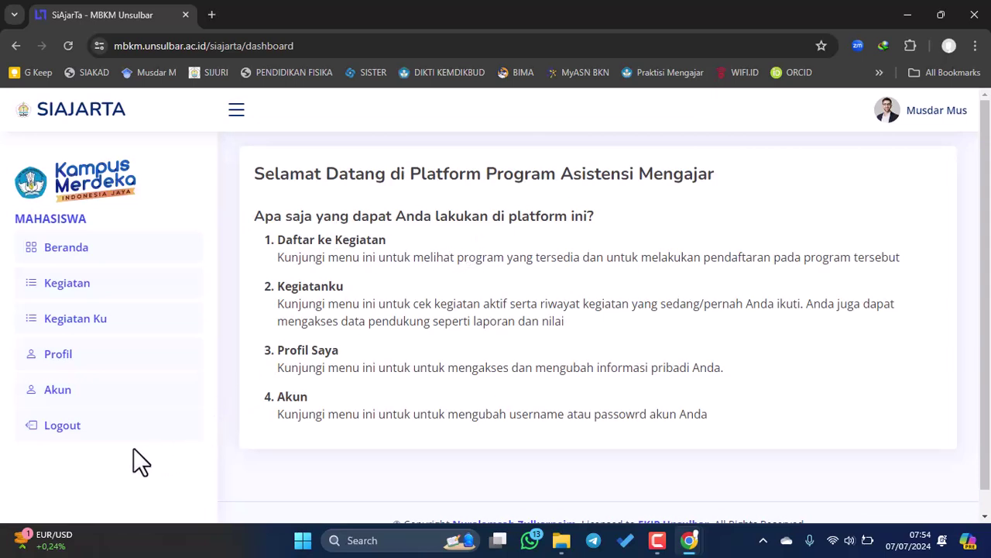
- Log out and enter the student's username on the login form
left_click(65, 432)
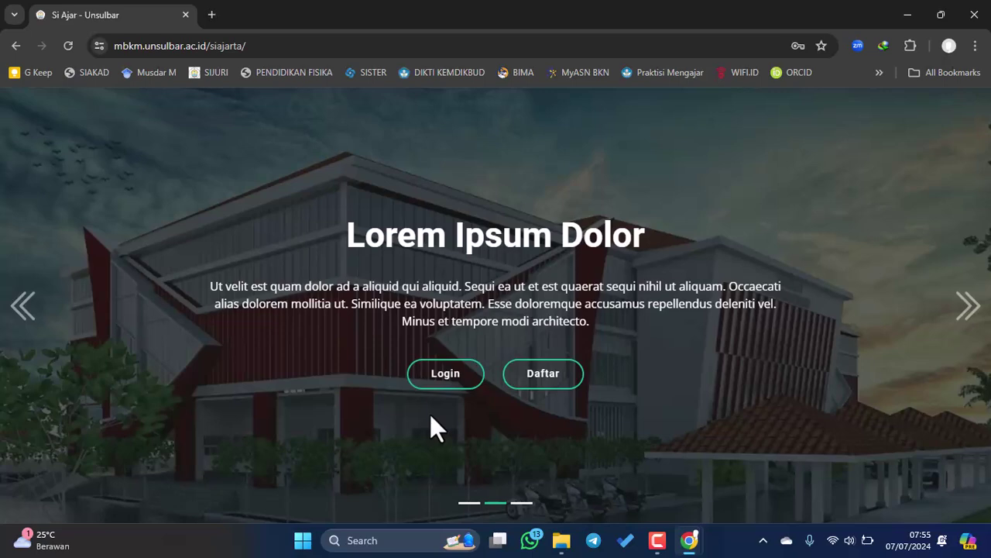
left_click(447, 380)
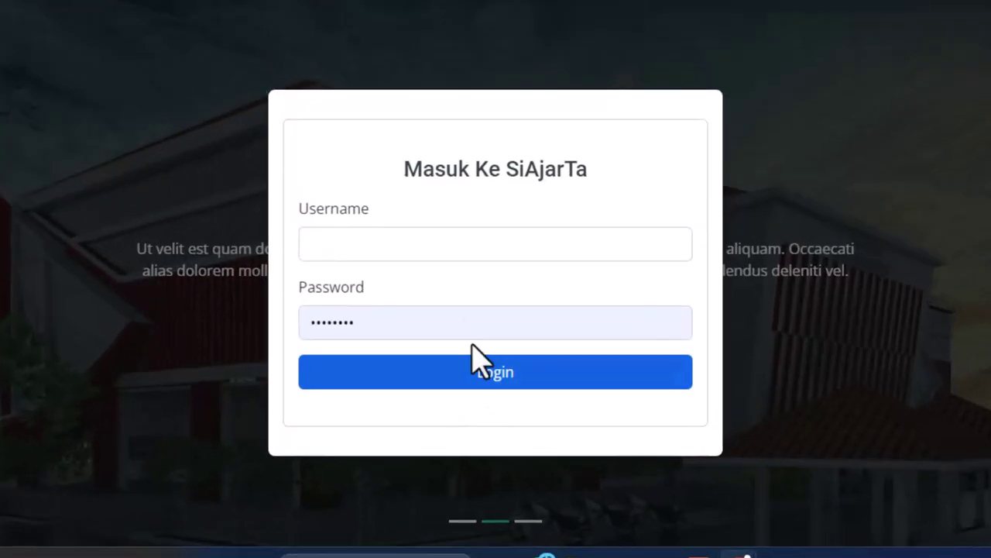
left_click(381, 256)
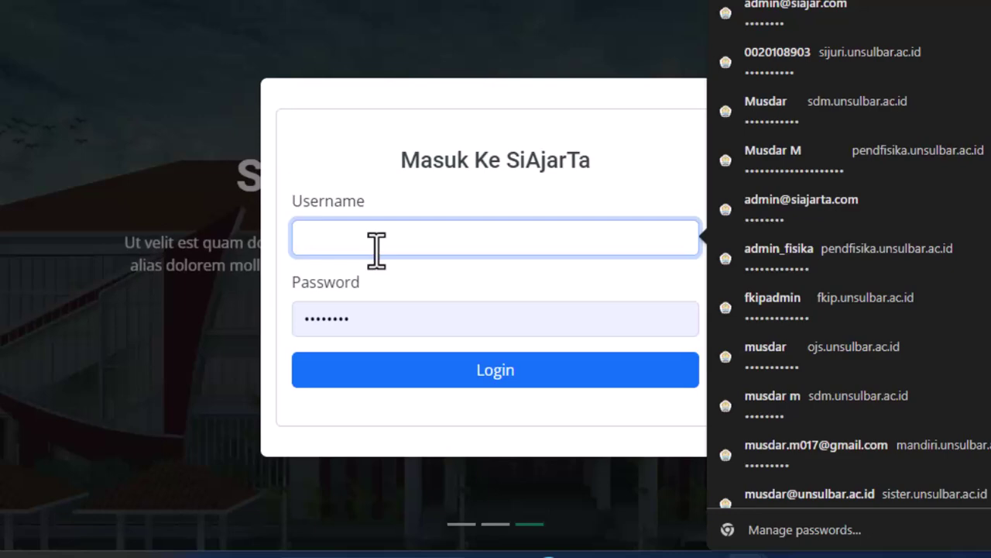
type("H0")
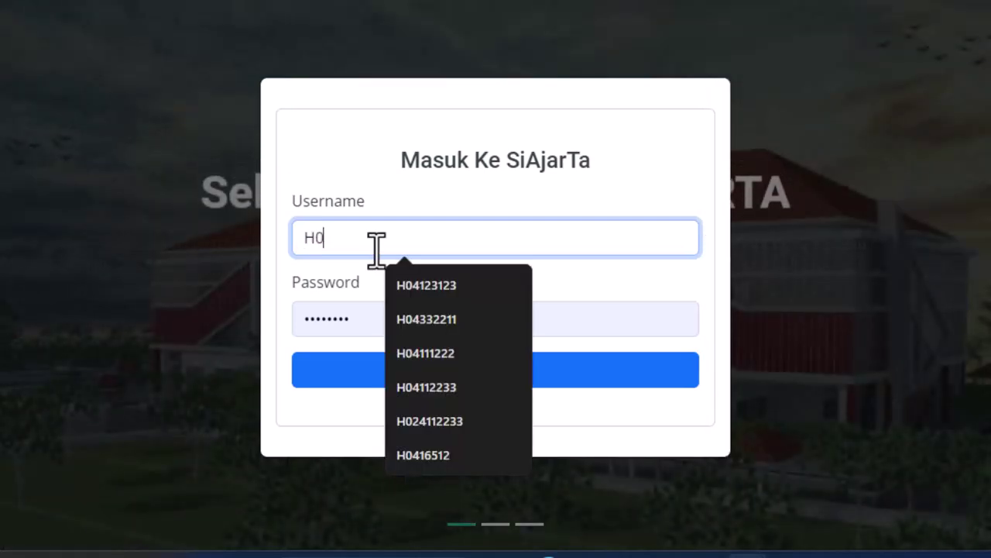
type("41")
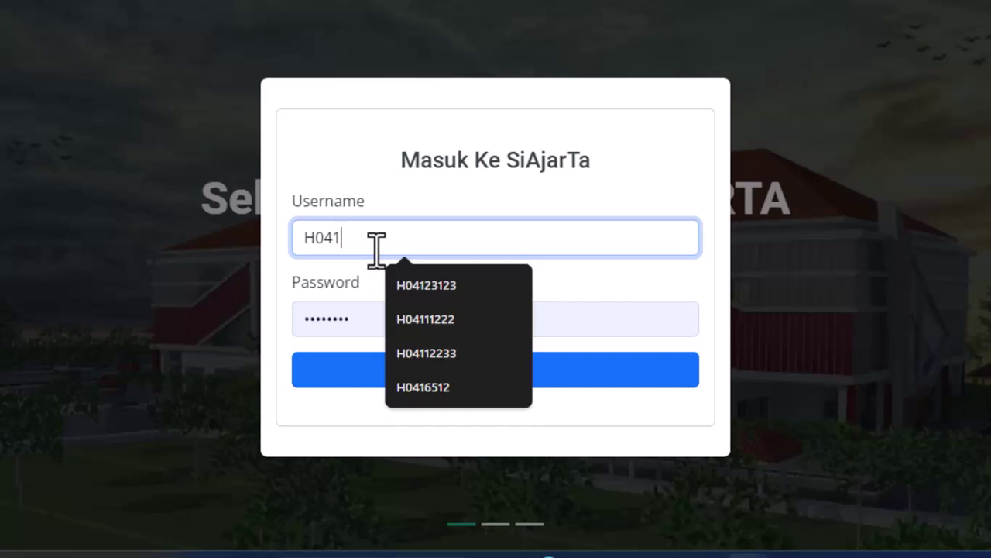
type("2345")
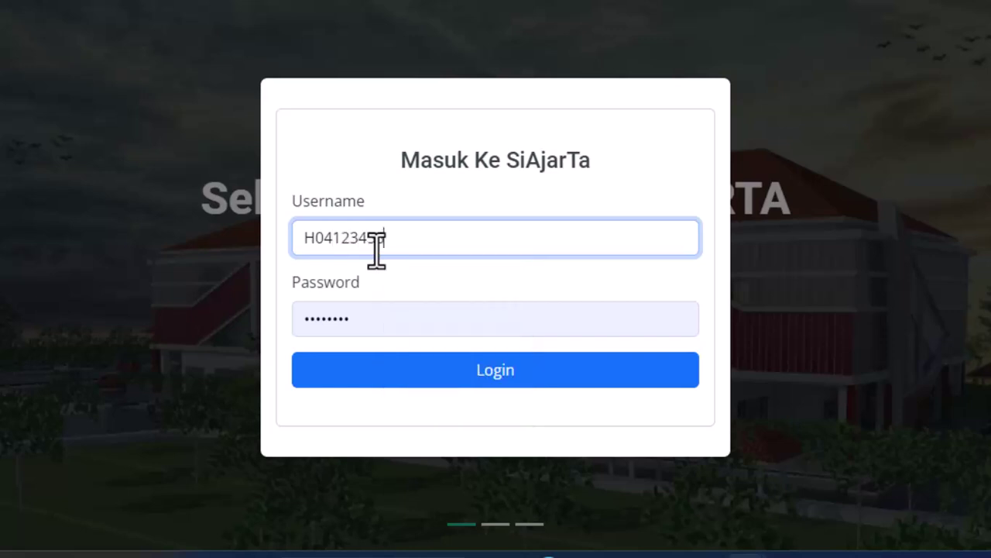
type("6")
- Paste the account password, log in, and decline Chrome's offer to save the password
left_click_drag(412, 237, 251, 265)
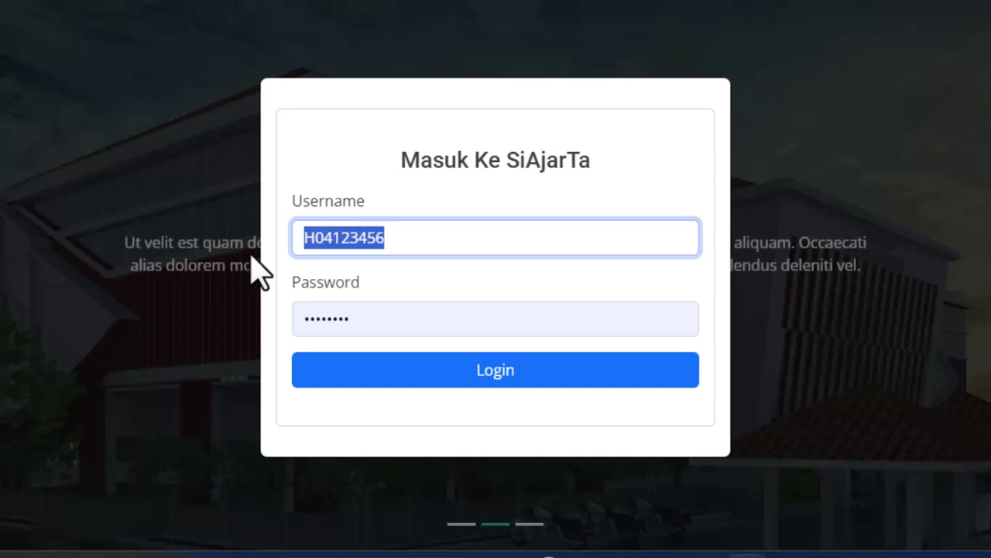
left_click_drag(399, 330, 288, 339)
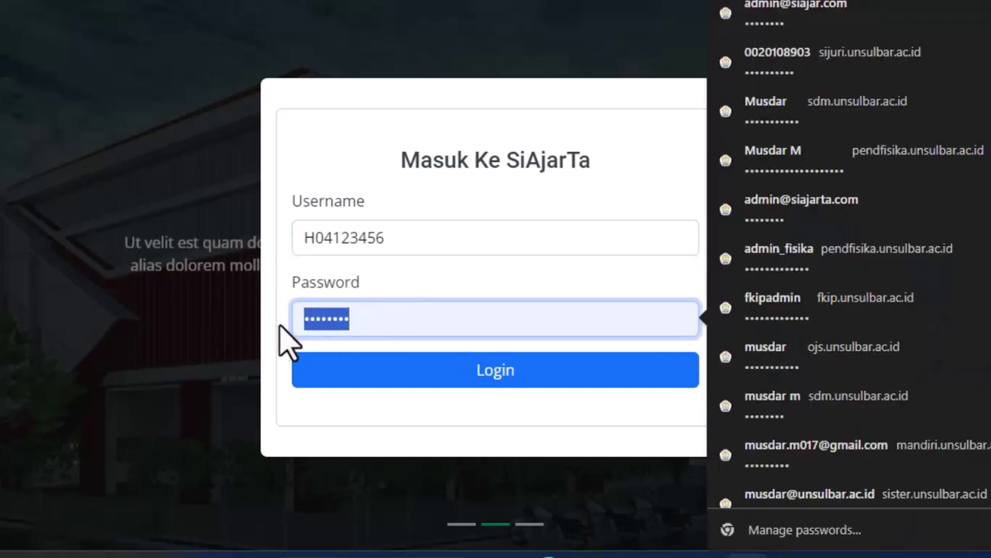
key("ctrl+v")
left_click(419, 375)
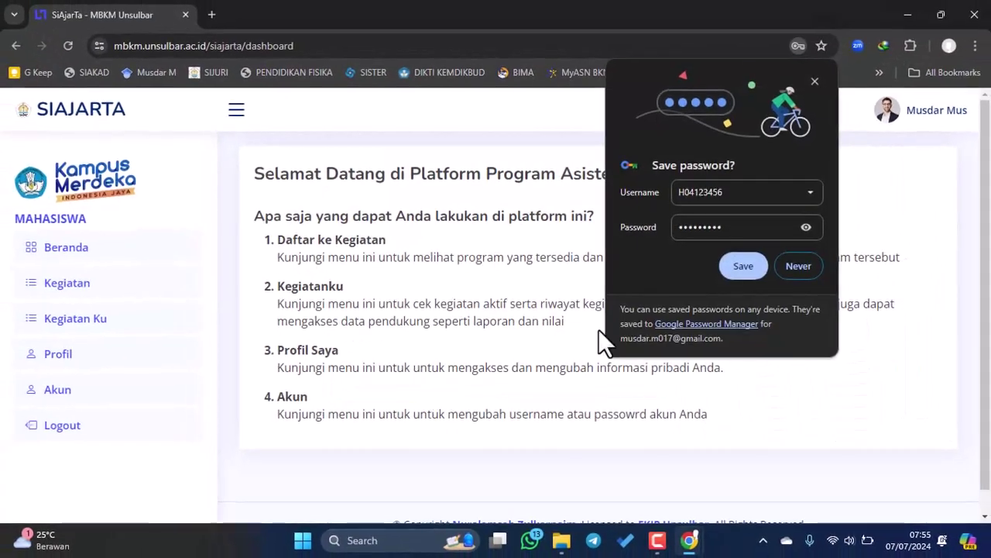
left_click(798, 267)
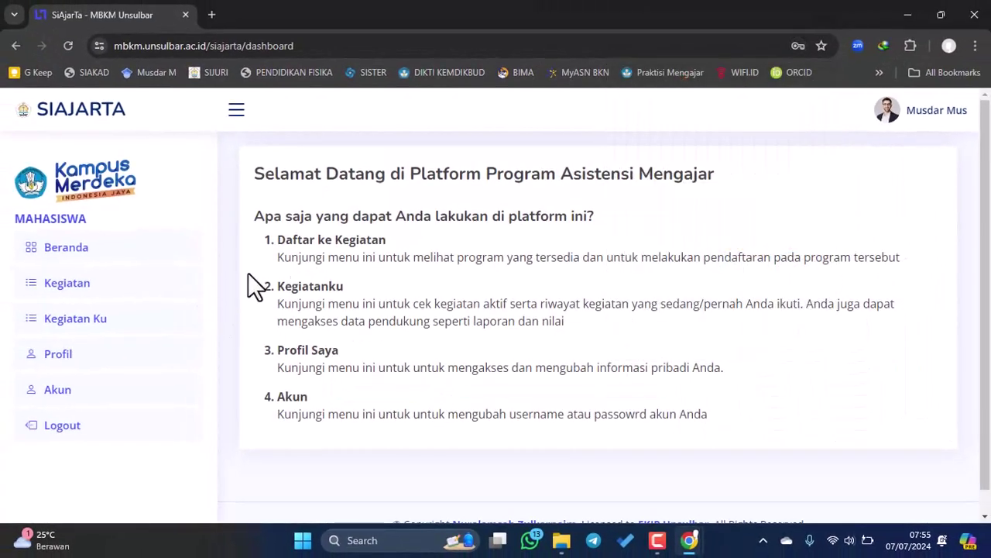